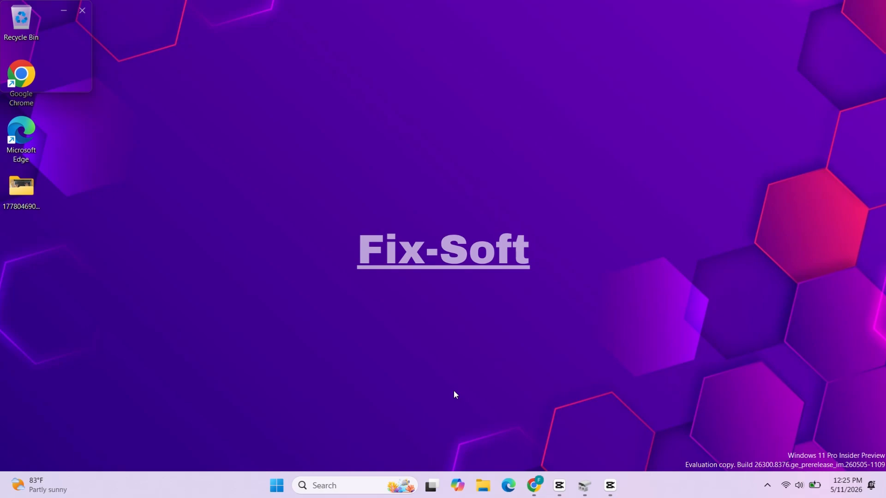
Examine the partitions of Disk 0 and Disk 1 in an enlarged Disk Management window, closing it when done
{"action": "right_click", "coordinate": [277, 495]}
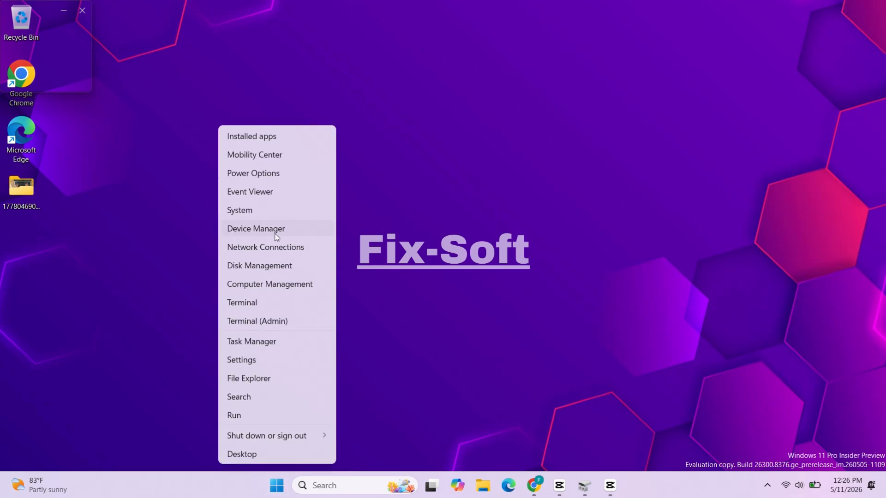
{"action": "left_click", "coordinate": [262, 261]}
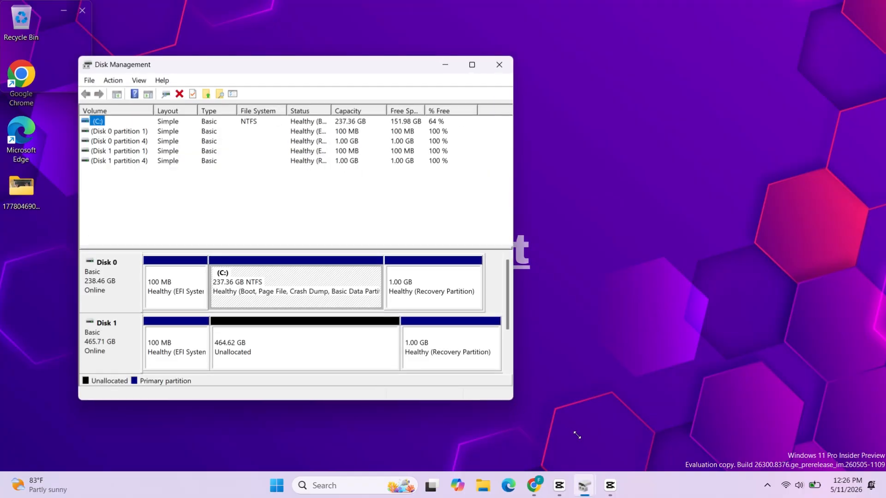
{"action": "left_click_drag", "start_coordinate": [512, 400], "coordinate": [620, 450]}
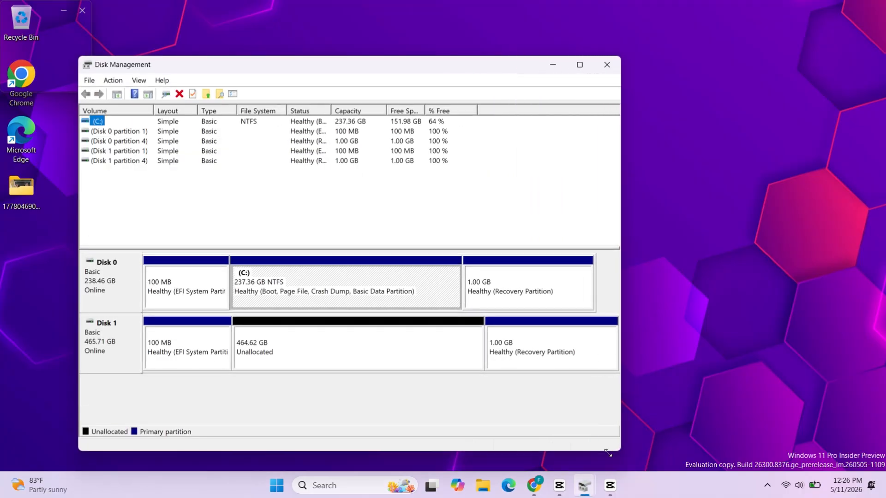
{"action": "left_click", "coordinate": [123, 290]}
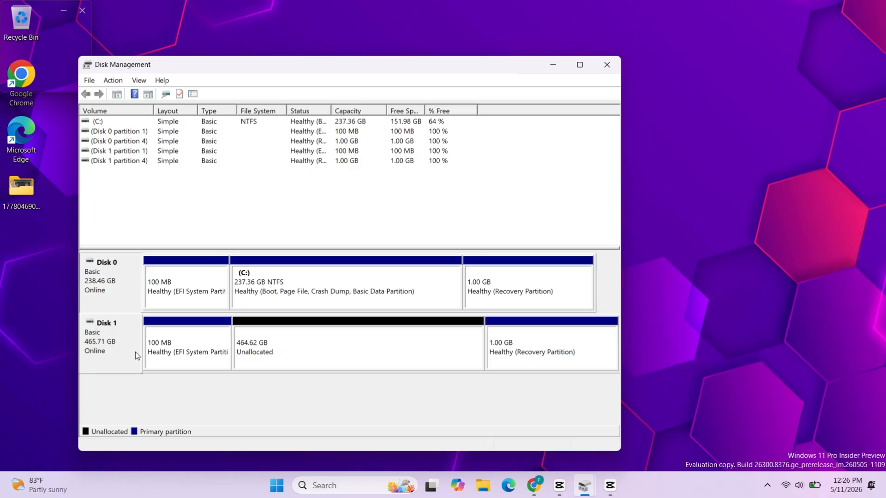
{"action": "left_click", "coordinate": [107, 350]}
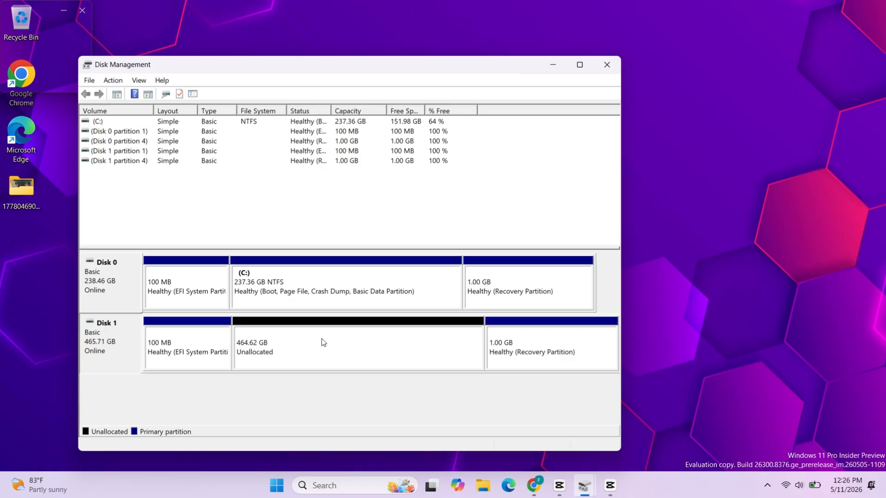
{"action": "left_click", "coordinate": [607, 66]}
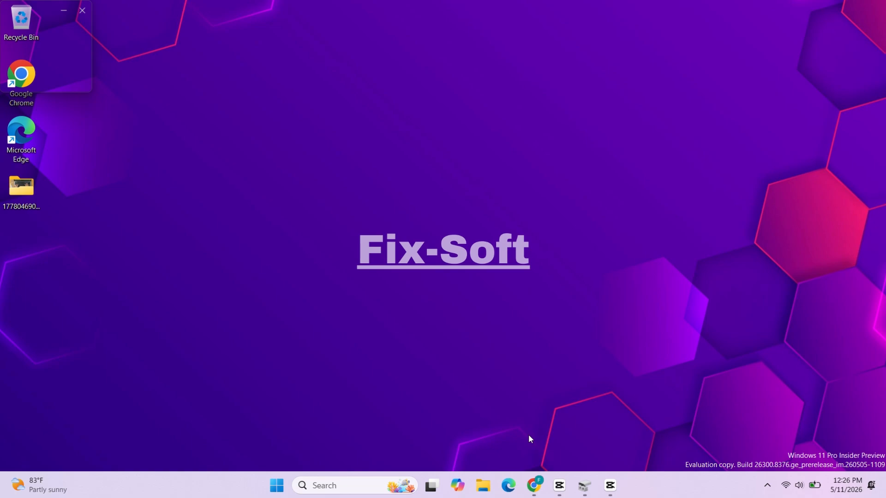
Switch to Google Chrome, search Google for "diskgenius" and open the official DiskGenius website
{"action": "left_click", "coordinate": [537, 490]}
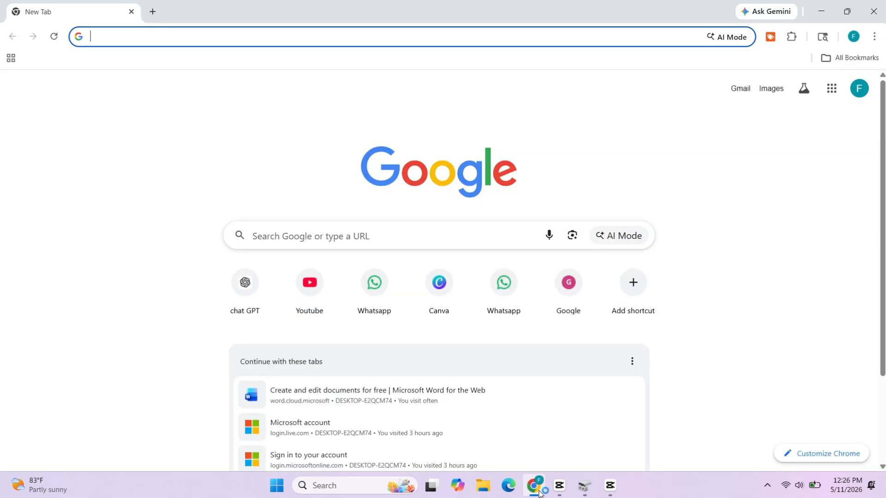
{"action": "left_click", "coordinate": [388, 244]}
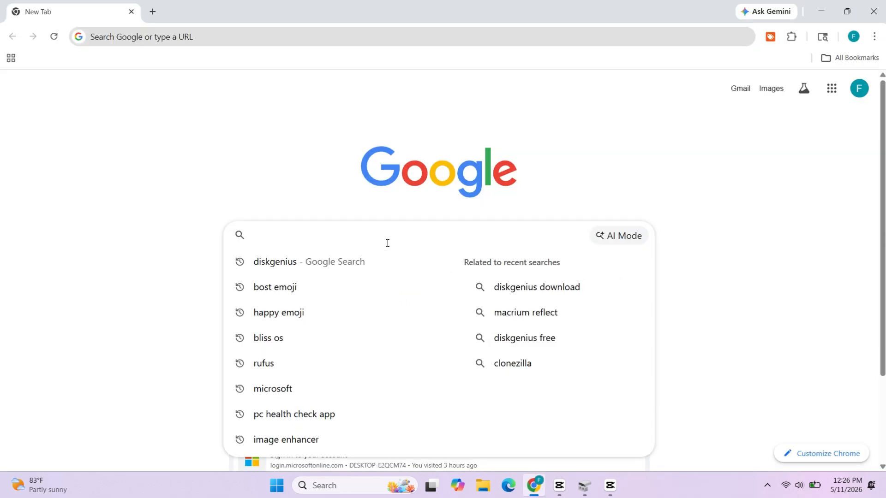
{"action": "type", "text": "diskge"}
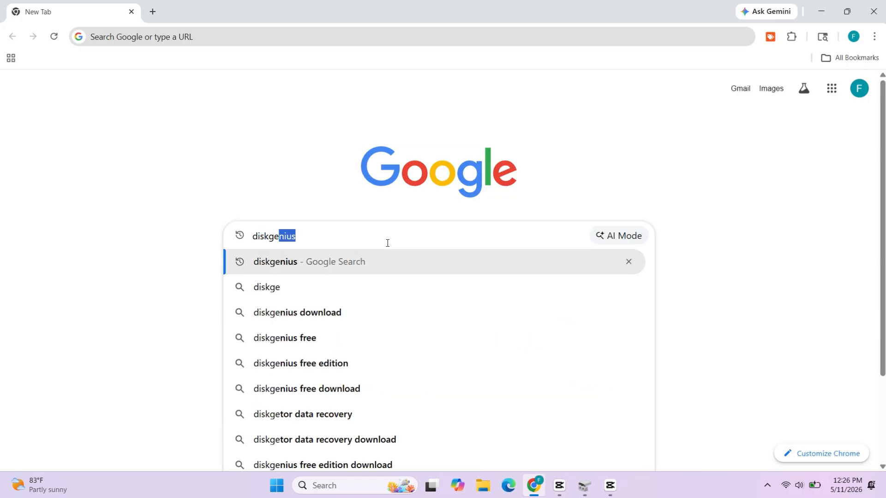
{"action": "type", "text": "nius"}
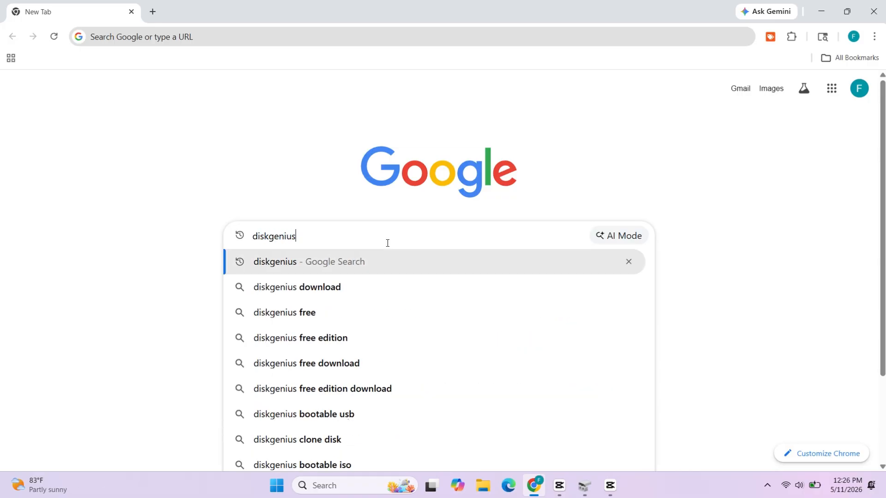
{"action": "key", "text": "Return"}
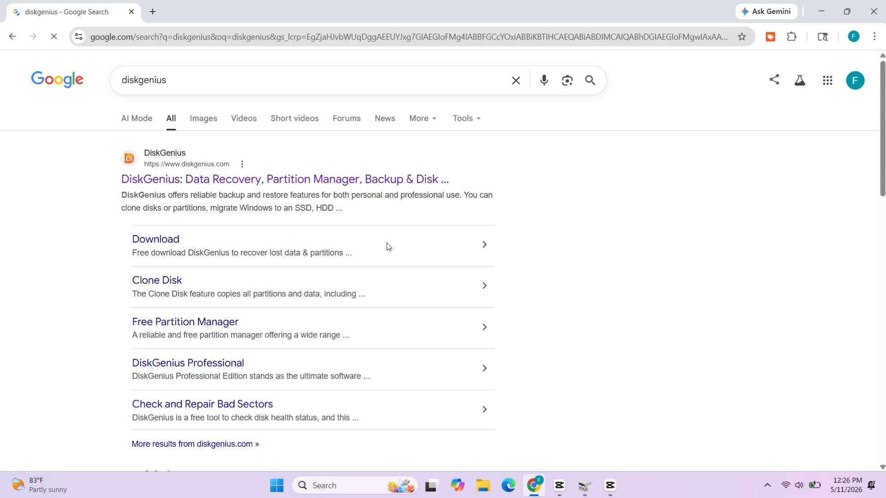
{"action": "left_click", "coordinate": [167, 182]}
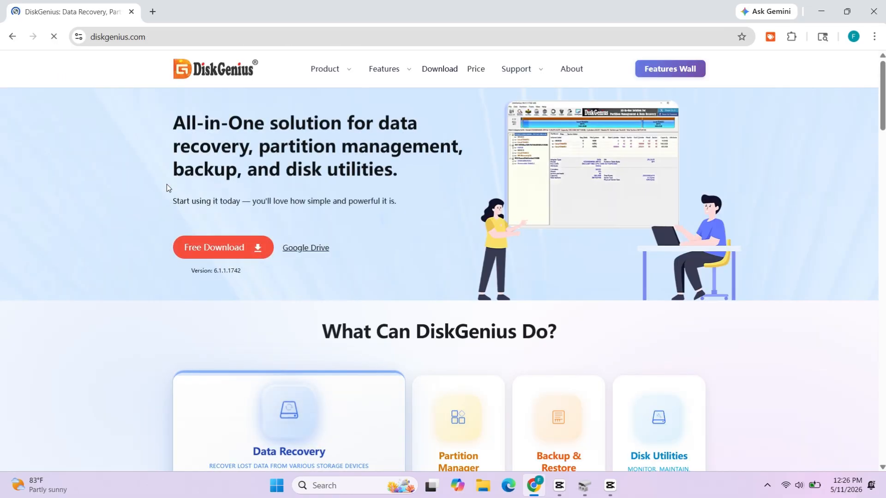
Download the free DiskGenius installer and run DGEngSetup6111742 (1).exe
{"action": "left_click", "coordinate": [231, 248]}
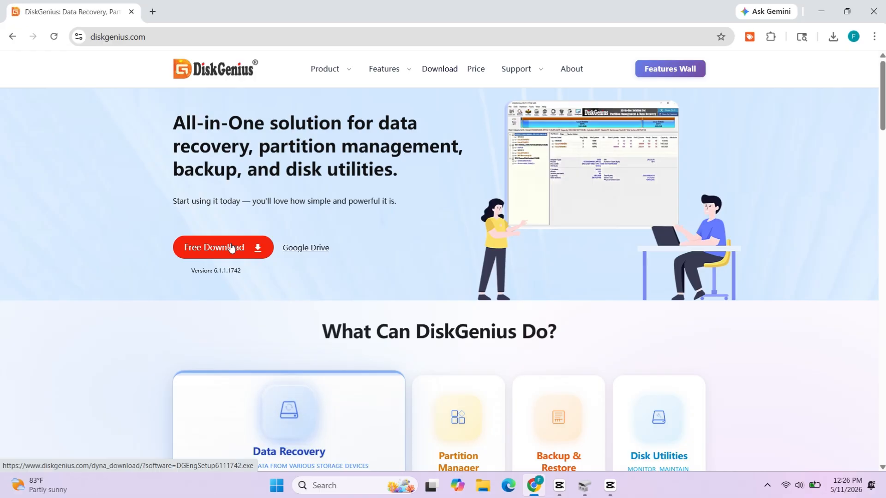
{"action": "left_click", "coordinate": [825, 63]}
{"action": "left_click", "coordinate": [781, 131]}
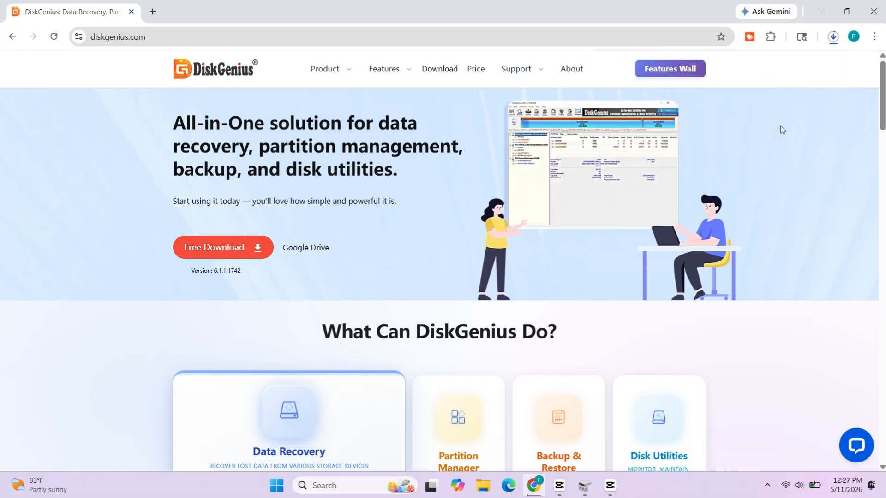
{"action": "left_click", "coordinate": [832, 36]}
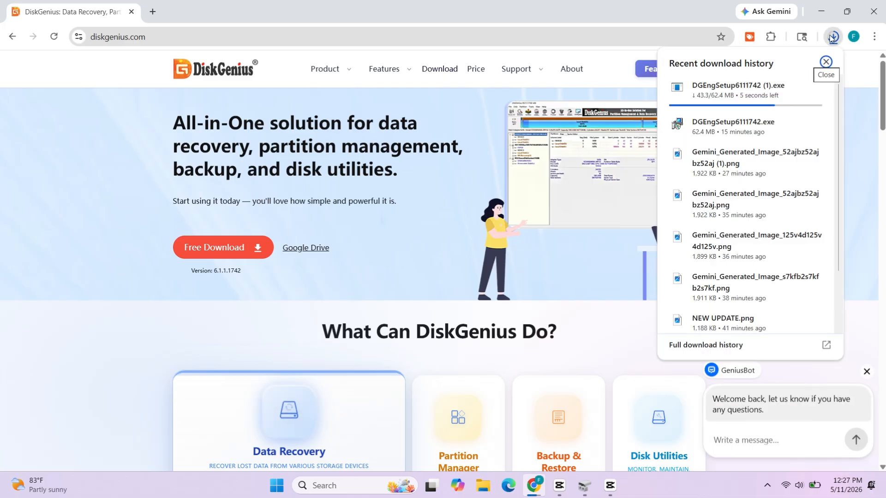
{"action": "right_click", "coordinate": [723, 90]}
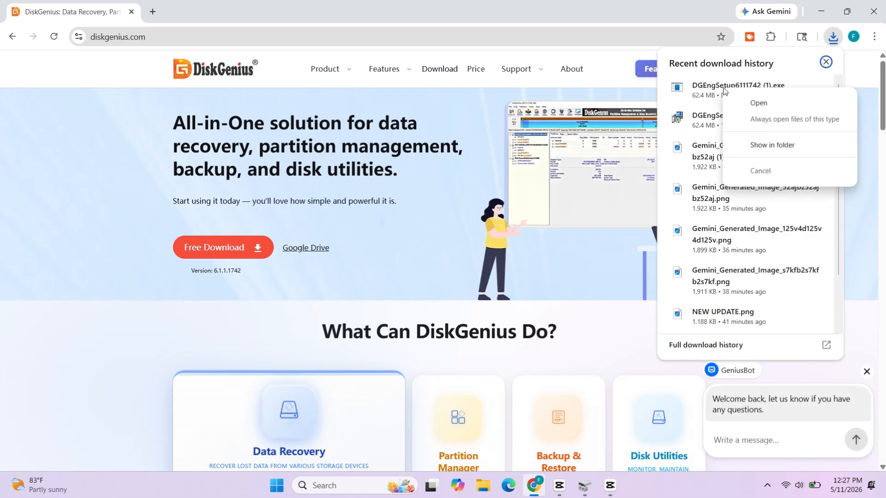
{"action": "left_click", "coordinate": [739, 102]}
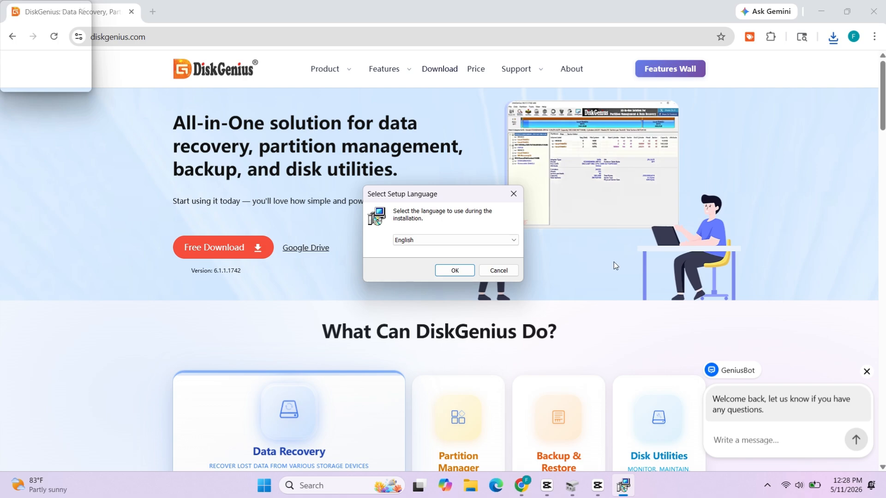
Minimize the browser and install DiskGenius in English to C:\Program Files\DiskGenius, accepting the setup license agreement
{"action": "left_click", "coordinate": [821, 10]}
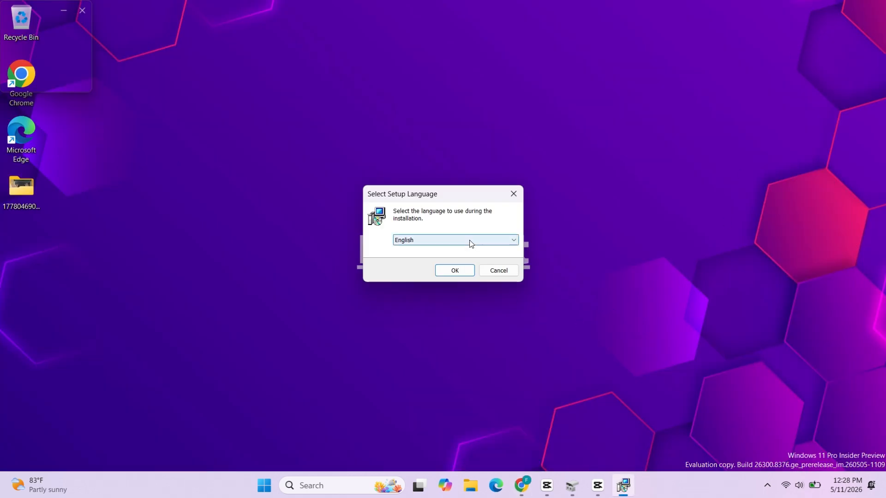
{"action": "left_click", "coordinate": [466, 270]}
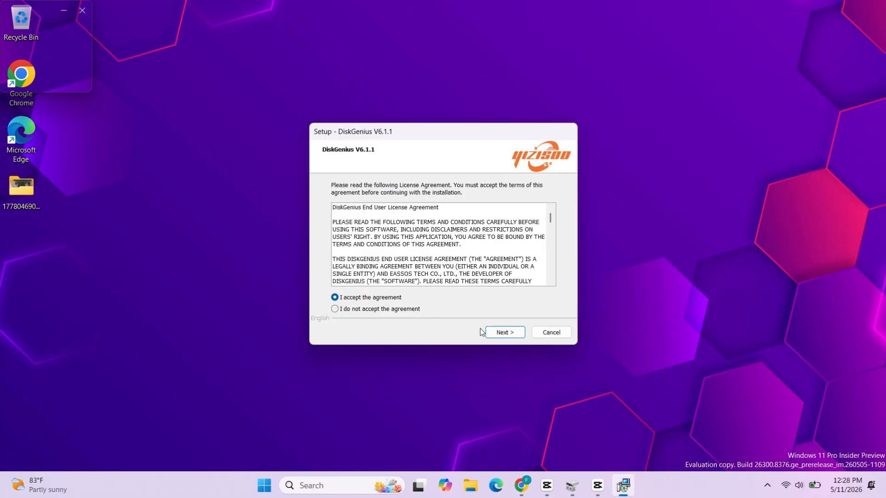
{"action": "left_click", "coordinate": [496, 333]}
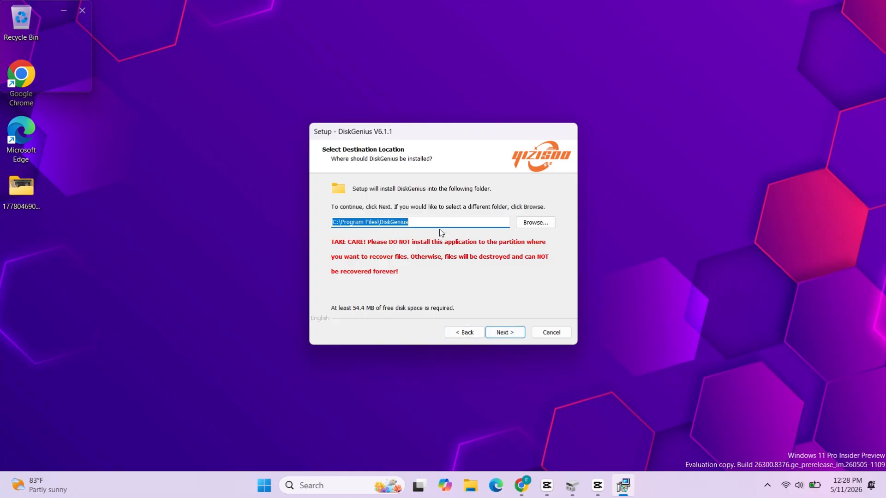
{"action": "left_click", "coordinate": [496, 332]}
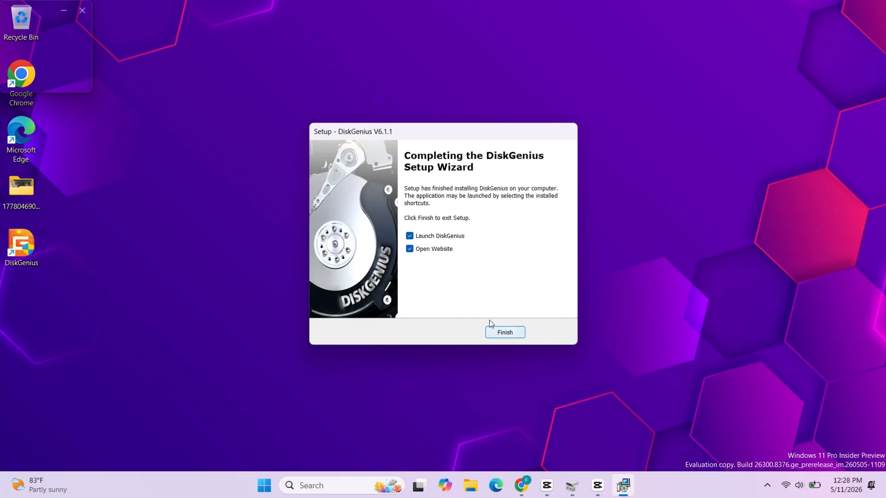
Finish the setup with Launch DiskGenius on and Open Website off, and accept DiskGenius's End User License Agreement
{"action": "left_click", "coordinate": [437, 249]}
{"action": "left_click", "coordinate": [501, 332]}
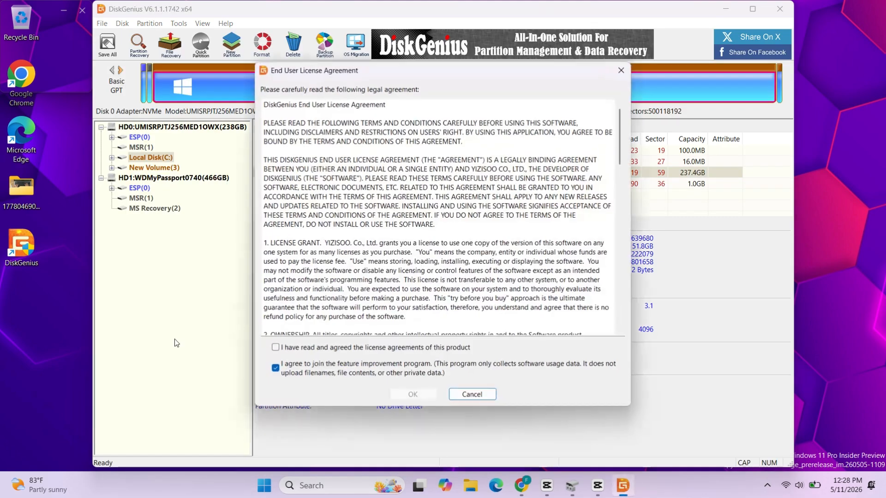
{"action": "left_click", "coordinate": [326, 348]}
{"action": "left_click", "coordinate": [422, 395]}
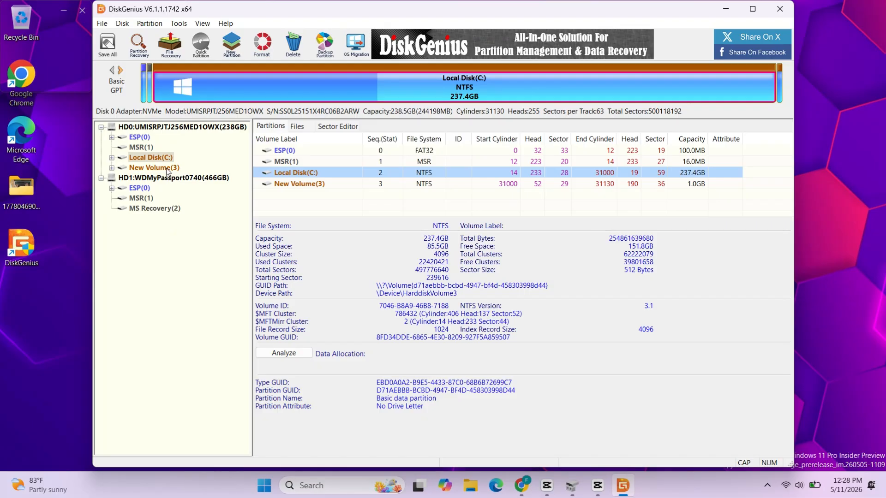
Set up an OS Migration of Local Disk (C:) to target disk HD1:WDMyPassport0740, keeping the existing partitions on the target
{"action": "left_click", "coordinate": [151, 158]}
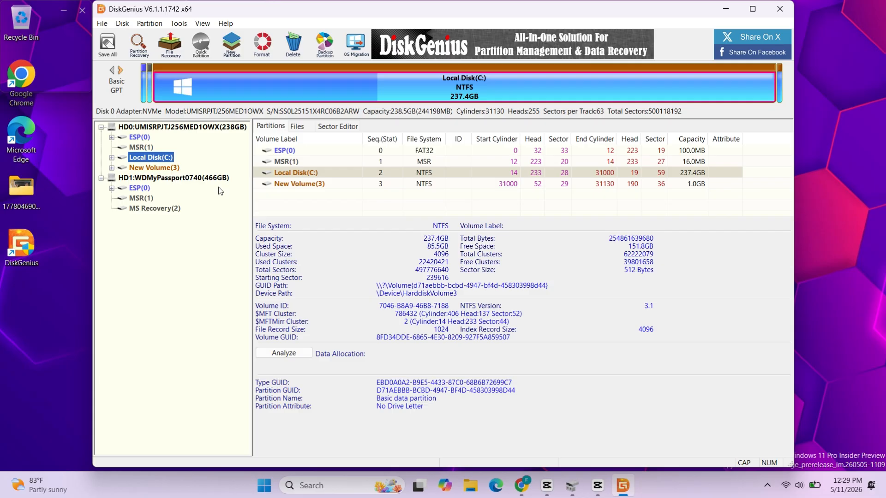
{"action": "left_click", "coordinate": [364, 43]}
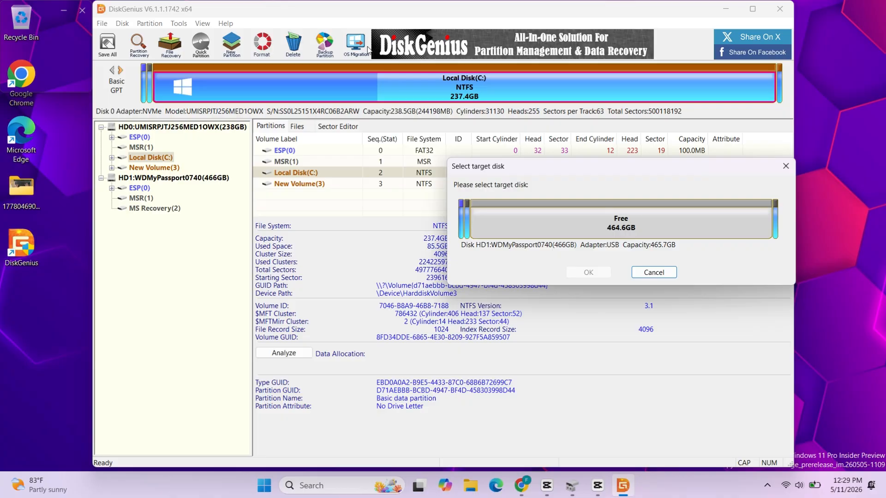
{"action": "left_click", "coordinate": [527, 235]}
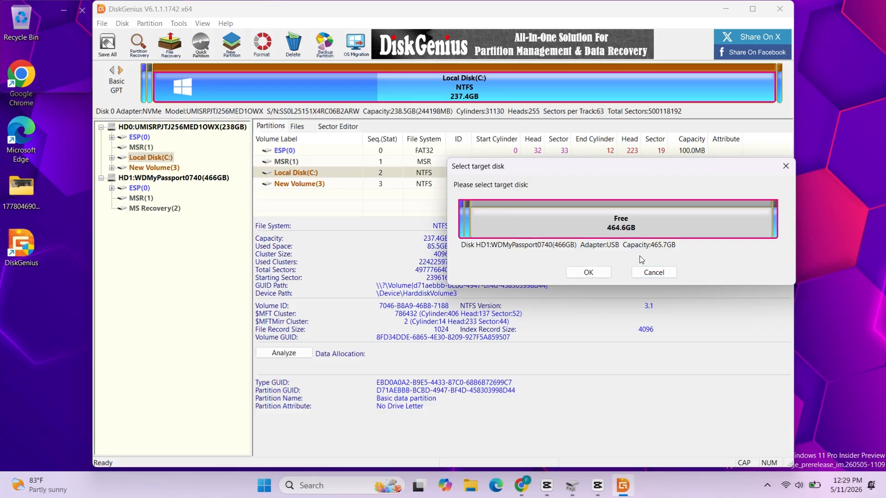
{"action": "left_click", "coordinate": [587, 273]}
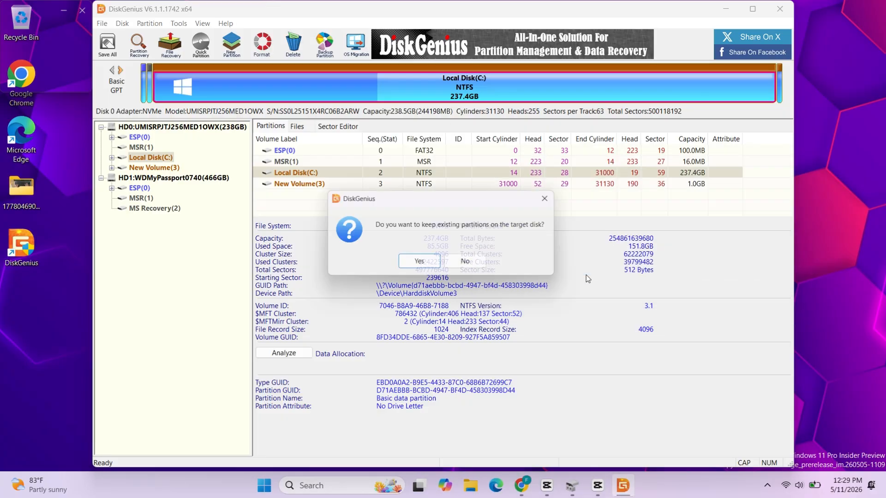
{"action": "left_click", "coordinate": [436, 265]}
{"action": "left_click", "coordinate": [436, 263]}
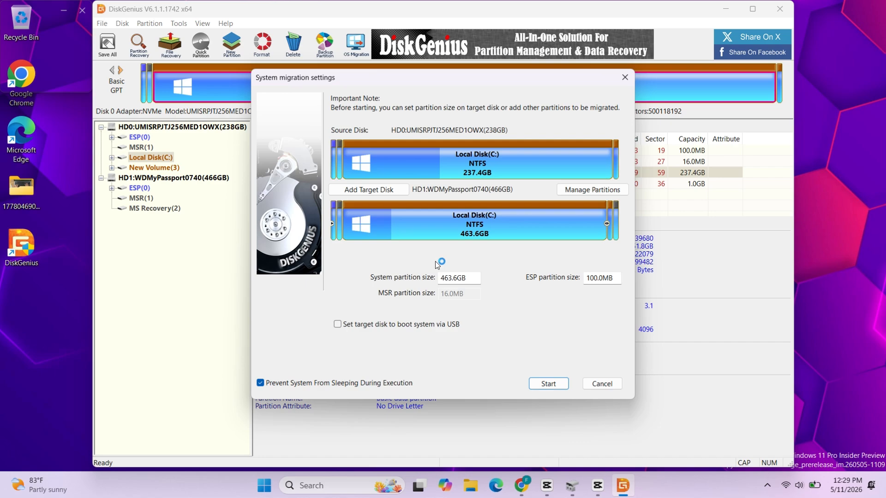
Run the system migration to HD1 as a Hot Migration, approving the overwrite of the target disk, and close the migration settings
{"action": "left_click", "coordinate": [505, 229]}
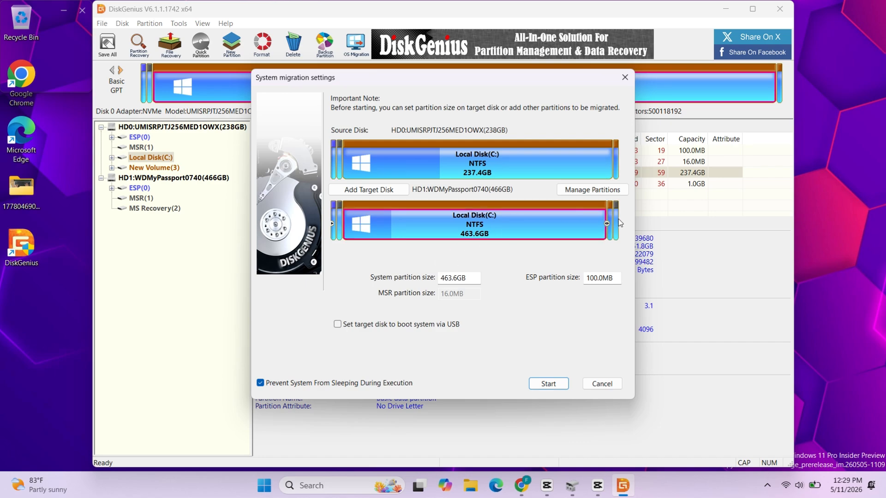
{"action": "mouse_move", "coordinate": [607, 222]}
{"action": "left_mouse_down"}
{"action": "mouse_move", "coordinate": [543, 218]}
{"action": "mouse_move", "coordinate": [611, 220]}
{"action": "left_mouse_up"}
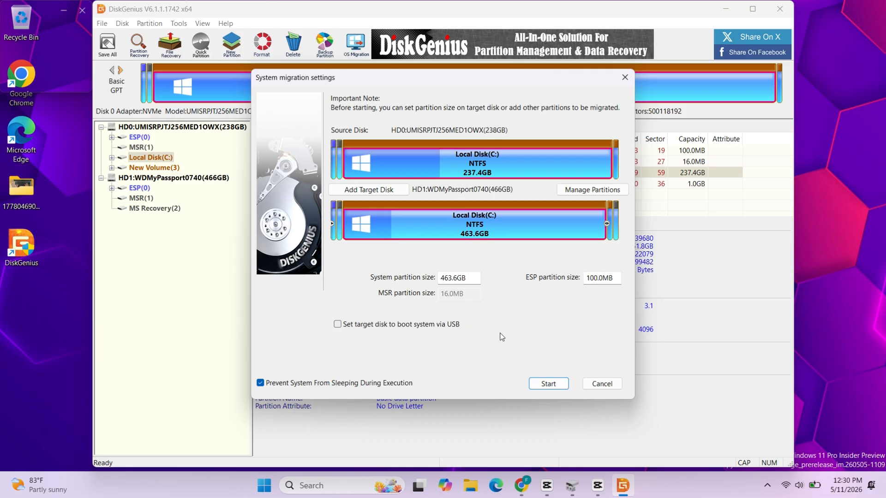
{"action": "left_click", "coordinate": [543, 389]}
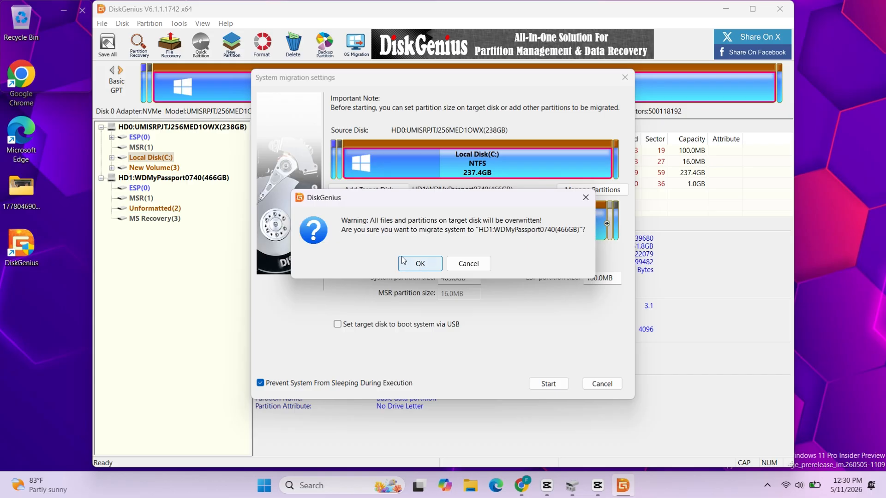
{"action": "left_click", "coordinate": [419, 263]}
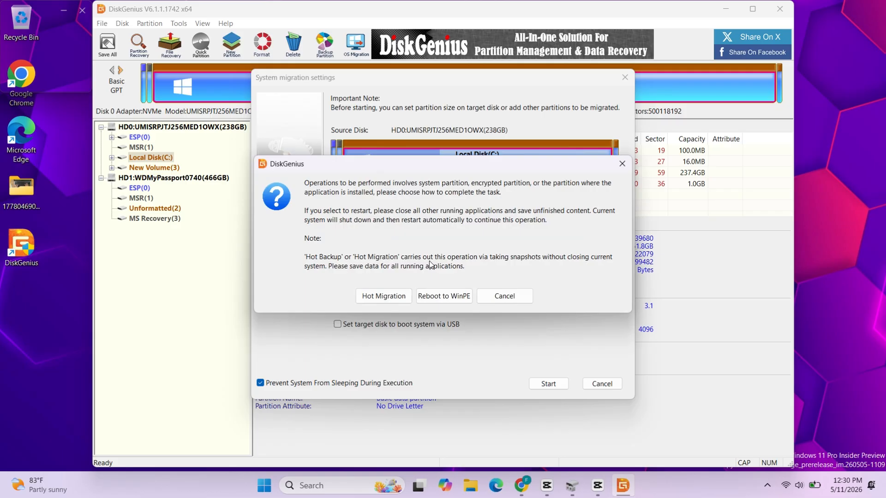
{"action": "left_click", "coordinate": [378, 297]}
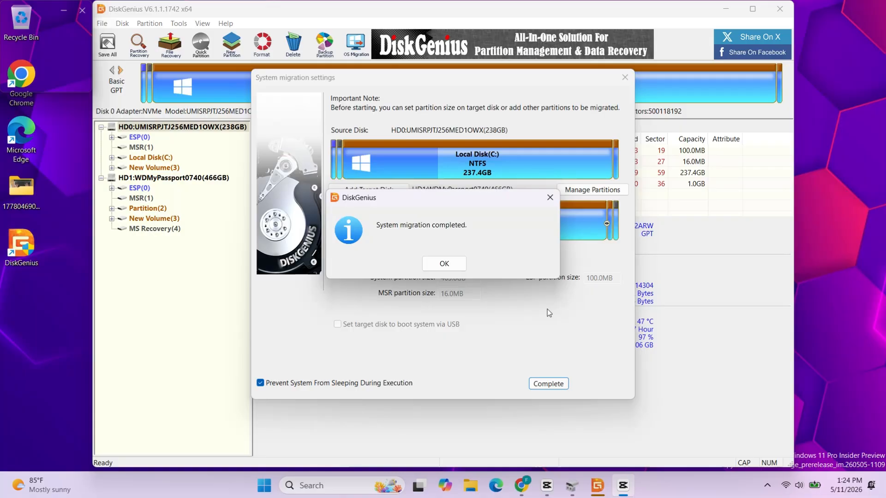
{"action": "left_click", "coordinate": [447, 262]}
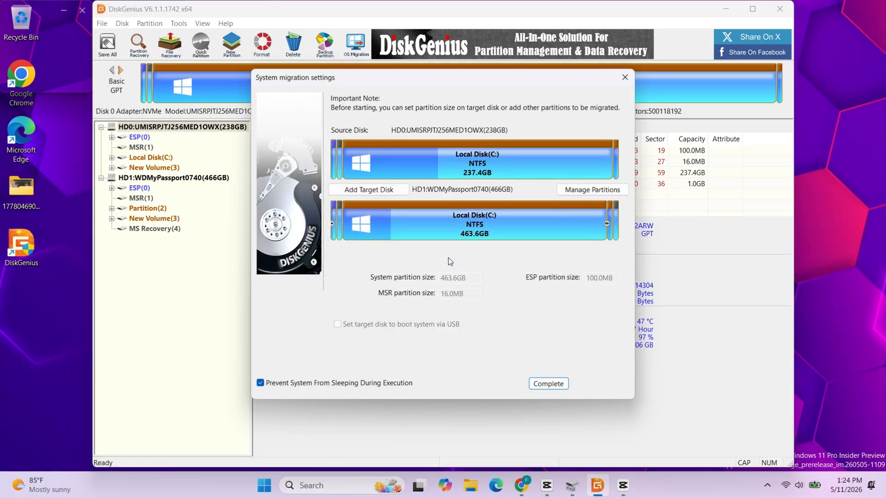
{"action": "left_click", "coordinate": [625, 77]}
Close DiskGenius, enter the Dell BIOS setup during startup and open the Boot Sequence settings
{"action": "left_click", "coordinate": [778, 9]}
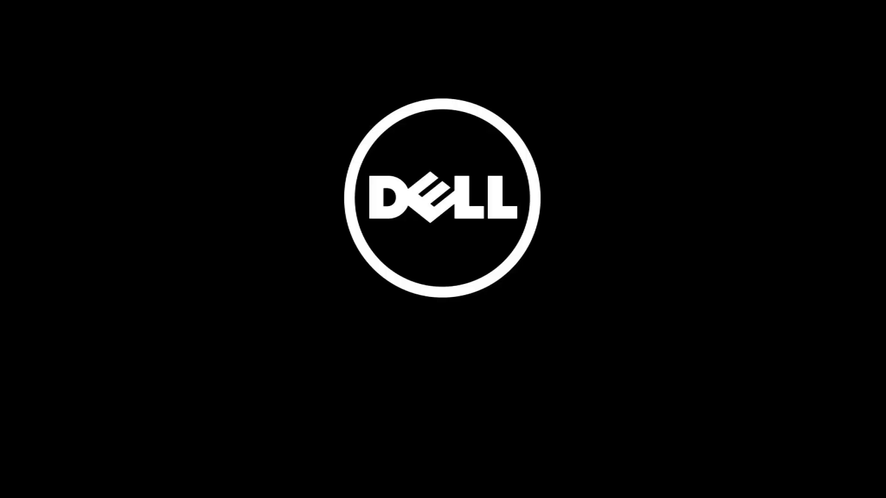
{"action": "key", "text": "F2"}
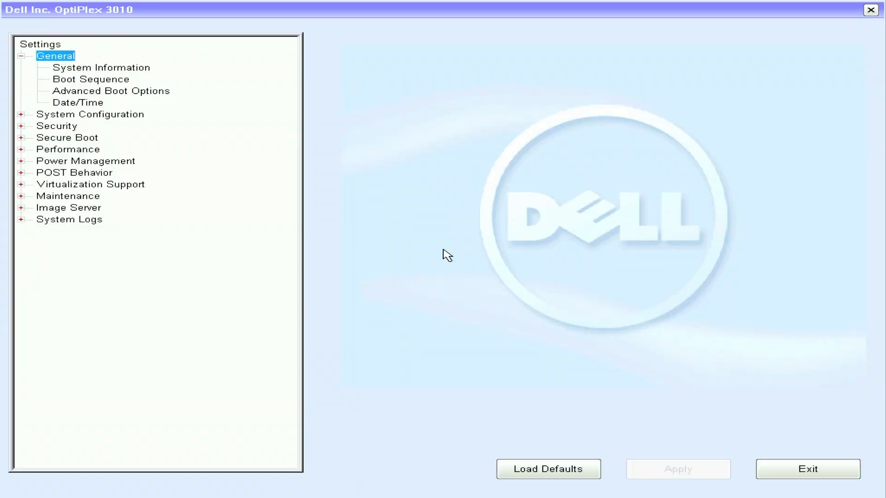
{"action": "key", "text": "Down"}
{"action": "key", "text": "Down"}
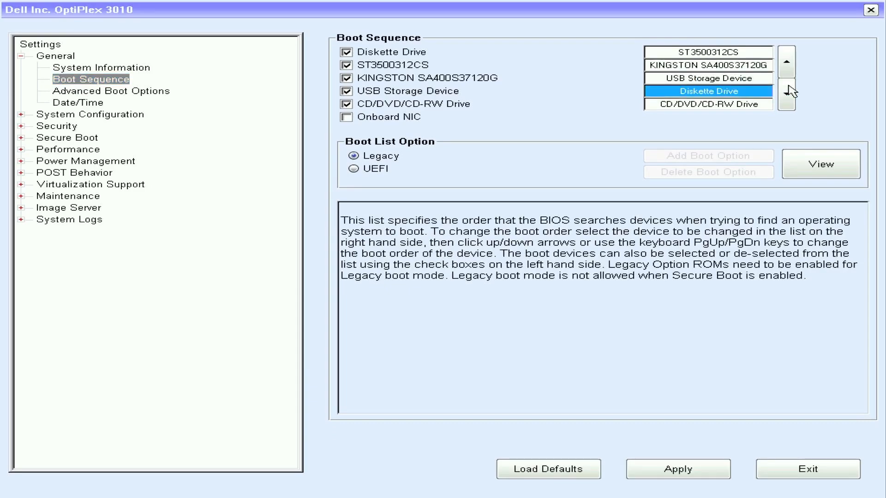
Move Diskette Drive to the end and KINGSTON SA400S37120G to the start of the boot order, apply the change and exit setup
{"action": "left_click", "coordinate": [788, 85]}
{"action": "left_click", "coordinate": [772, 66]}
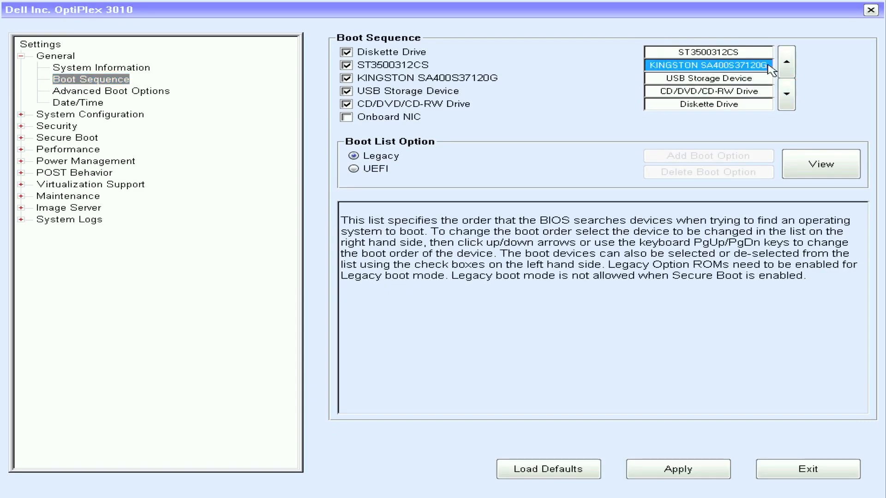
{"action": "left_click", "coordinate": [784, 69]}
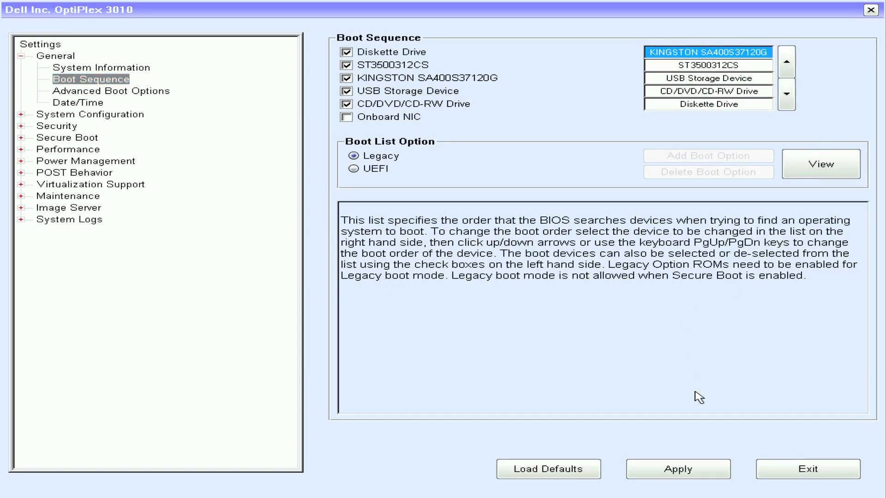
{"action": "left_click", "coordinate": [707, 471]}
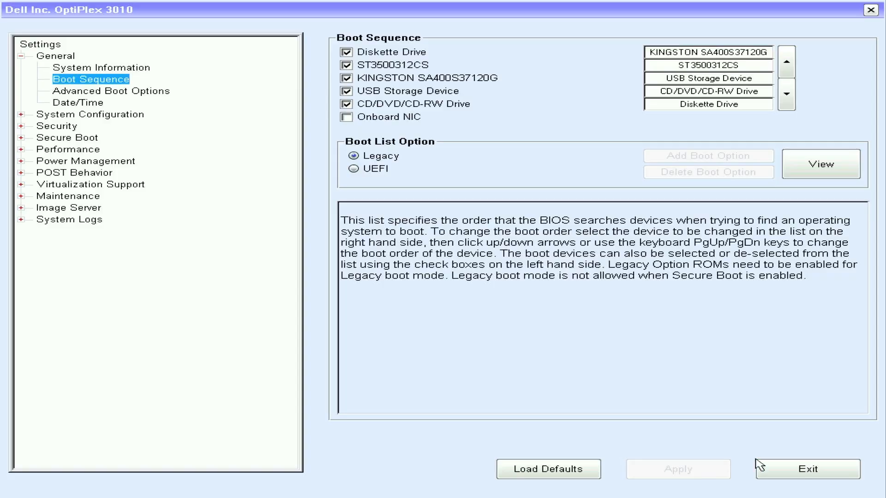
{"action": "left_click", "coordinate": [777, 469]}
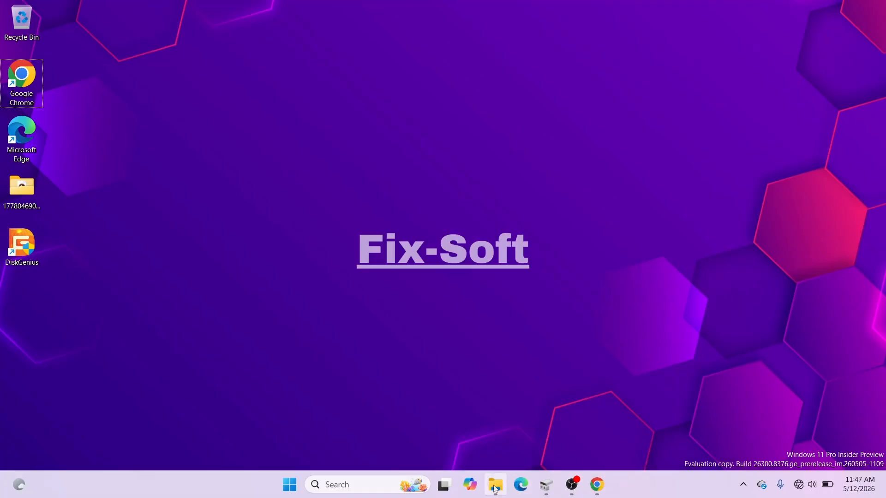
Check the capacity and folders of Local Disk (C:) in File Explorer, return to This PC and minimize the window
{"action": "left_click", "coordinate": [495, 484]}
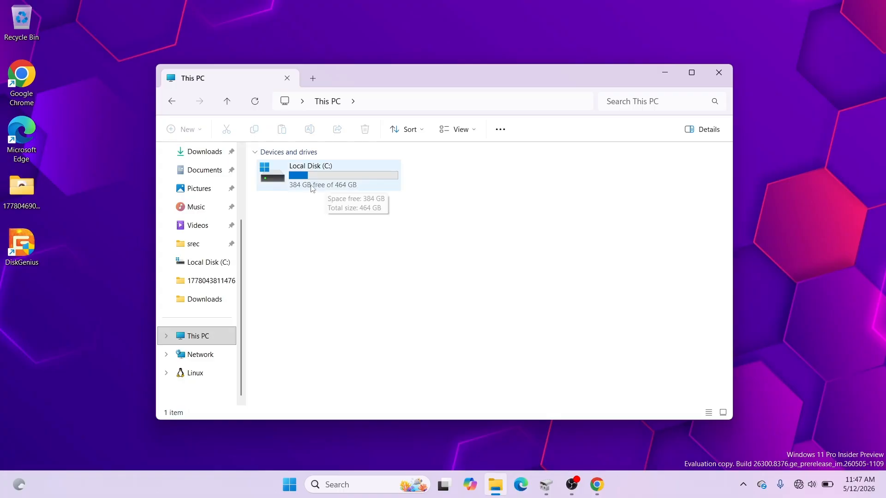
{"action": "double_click", "coordinate": [308, 187]}
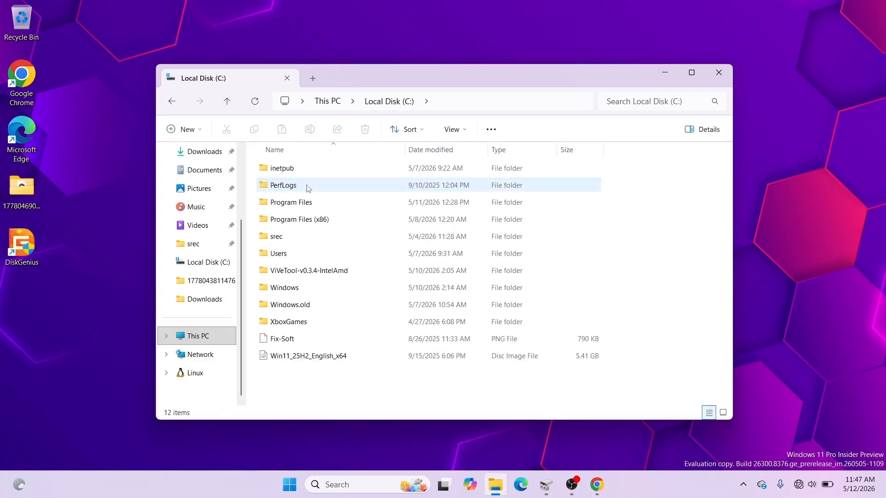
{"action": "left_click", "coordinate": [330, 102]}
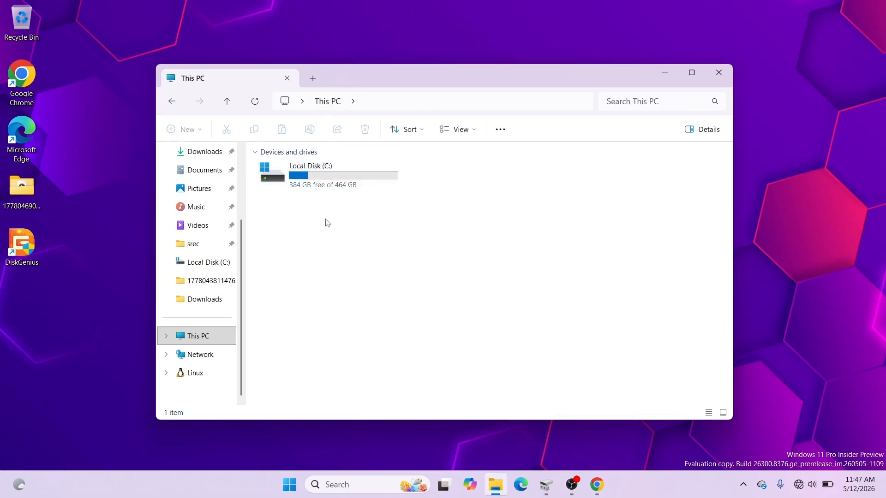
{"action": "left_click", "coordinate": [672, 79]}
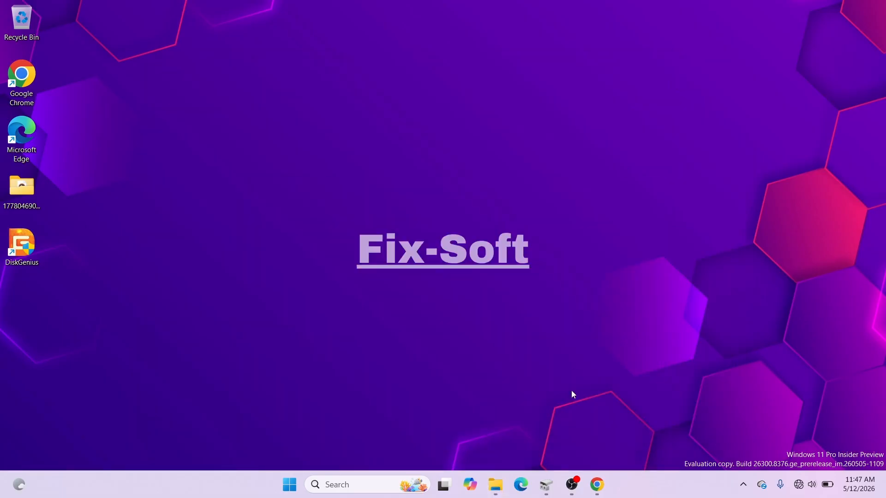
Switch to Google Chrome, open the first profile and its YouTube shortcut to check browsing, and close the browser
{"action": "left_click", "coordinate": [599, 488]}
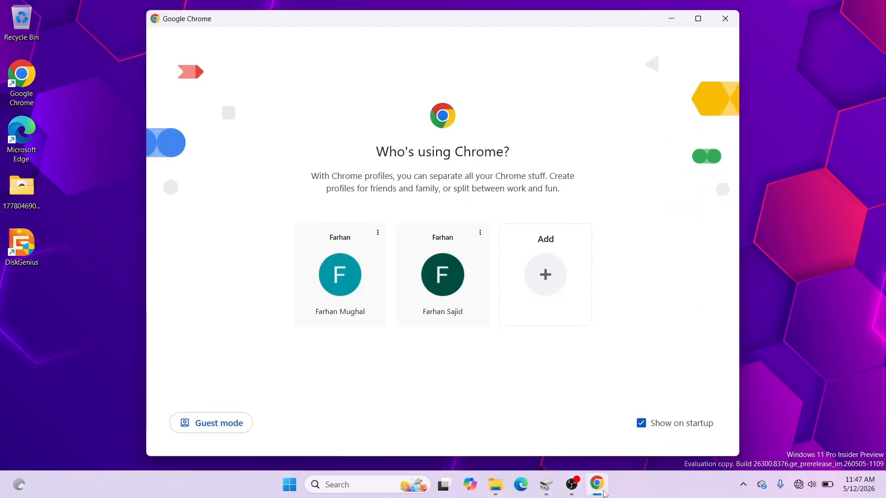
{"action": "left_click", "coordinate": [362, 282]}
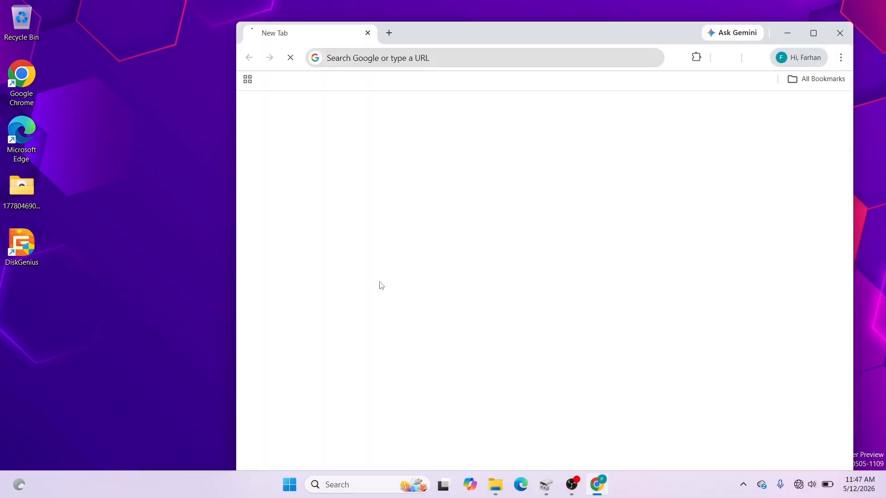
{"action": "left_click_drag", "start_coordinate": [512, 41], "coordinate": [423, 27]}
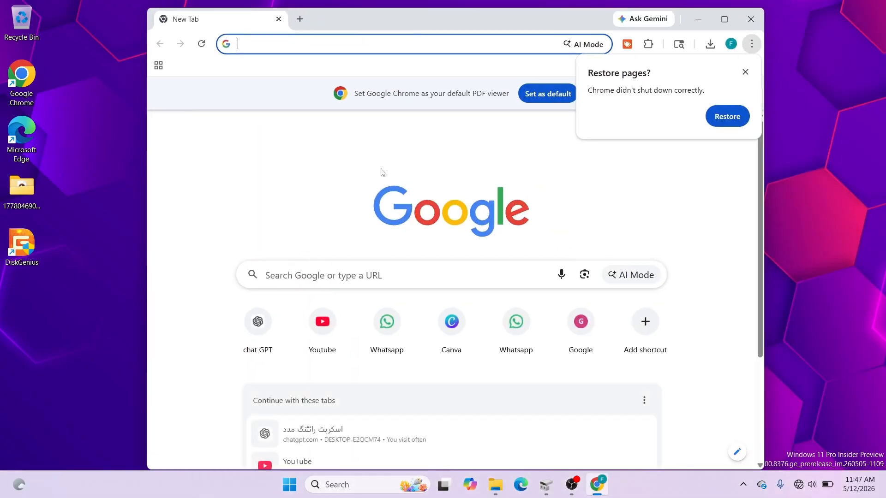
{"action": "left_click", "coordinate": [322, 325]}
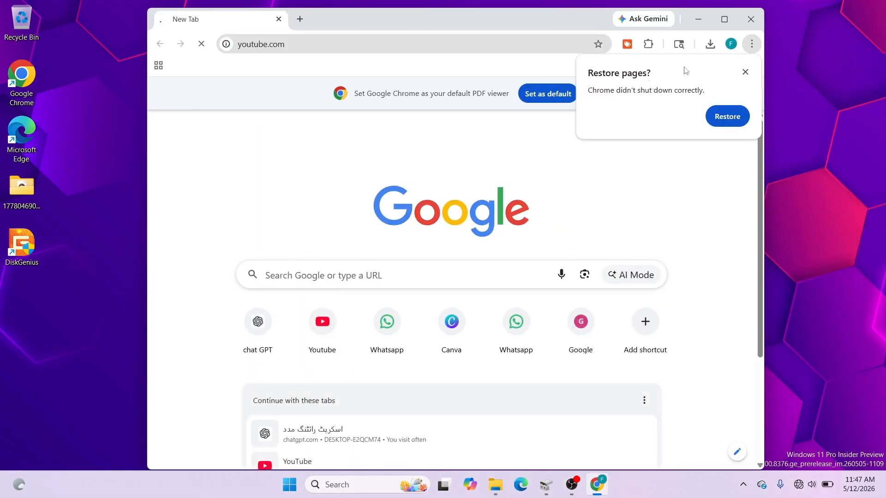
{"action": "left_click", "coordinate": [754, 27]}
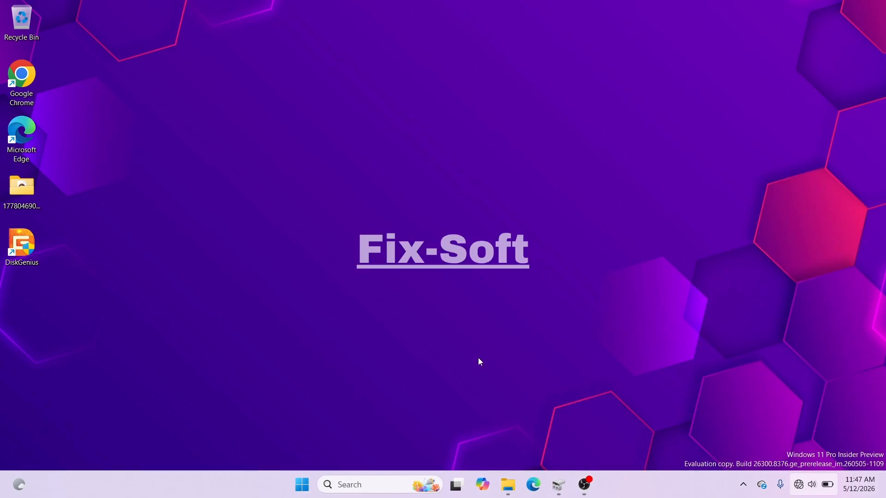